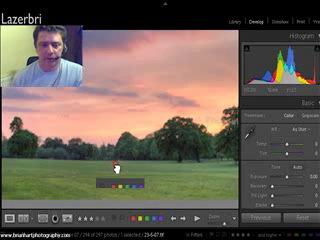
- Magnify the sunset photo twice to inspect the trees and grass closely
{"action": "left_click", "coordinate": [117, 168]}
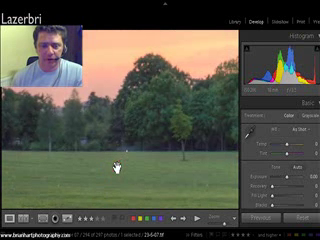
{"action": "left_click", "coordinate": [123, 173]}
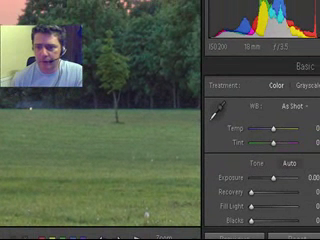
{"action": "scroll", "coordinate": [262, 140], "scroll_direction": "down", "scroll_amount": 4}
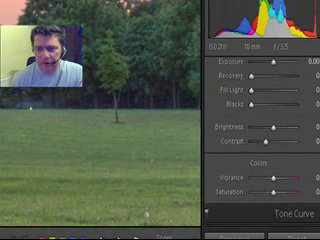
{"action": "scroll", "coordinate": [262, 120], "scroll_direction": "up", "scroll_amount": 1}
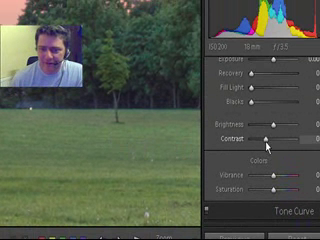
- Drag the Basic panel Contrast slider right to +38
{"action": "left_click_drag", "start_coordinate": [267, 139], "coordinate": [274, 140]}
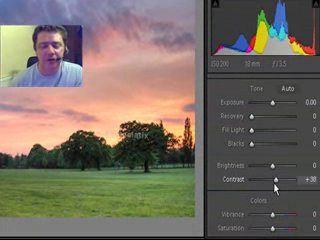
{"action": "left_click", "coordinate": [22, 168]}
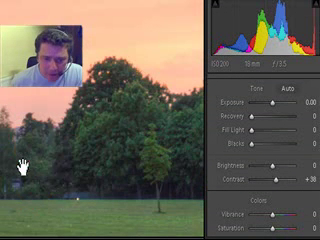
{"action": "left_click", "coordinate": [68, 189]}
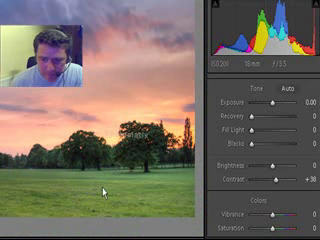